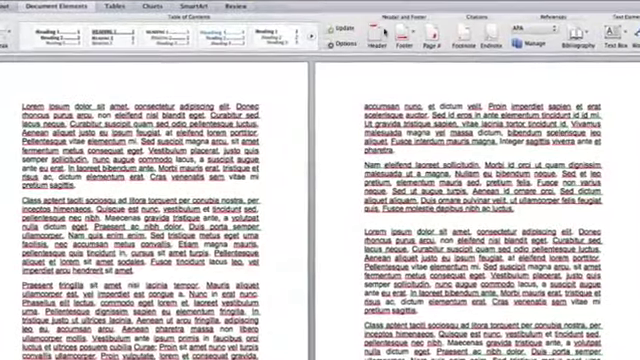
Insert a blue built-in header design on page one, then exit header editing.
left_click(383, 36)
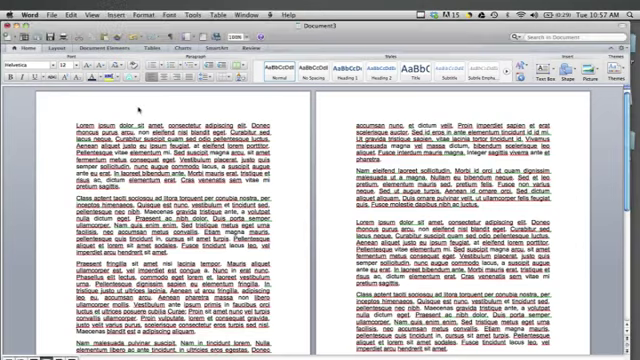
key("super+a")
scroll(300, 220, "down", 10)
scroll(300, 220, "up", 15)
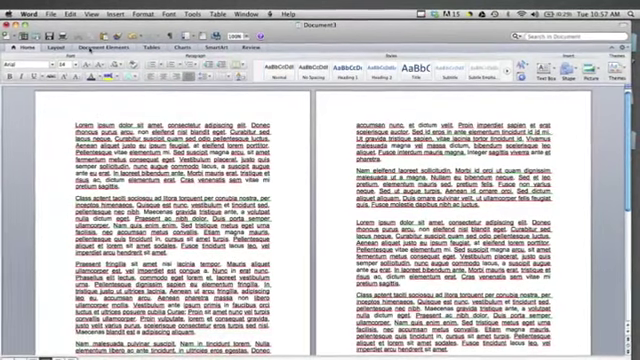
left_click(93, 47)
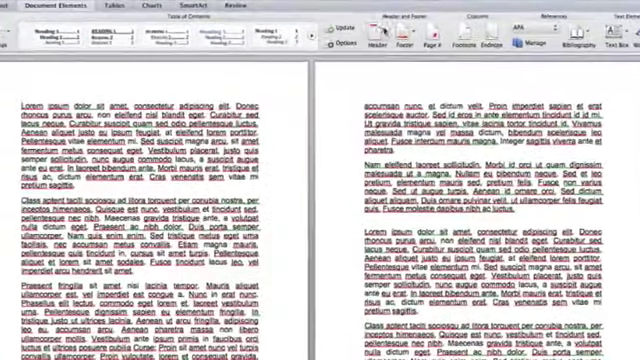
left_click(377, 45)
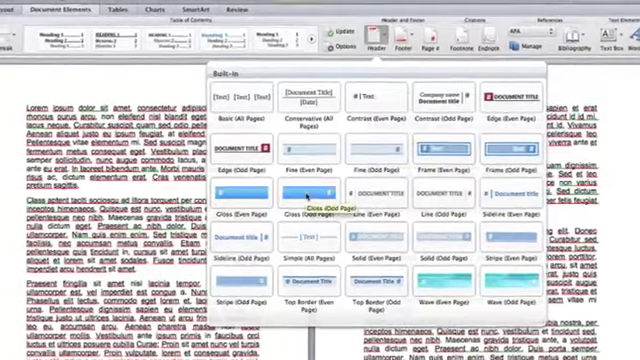
left_click(306, 196)
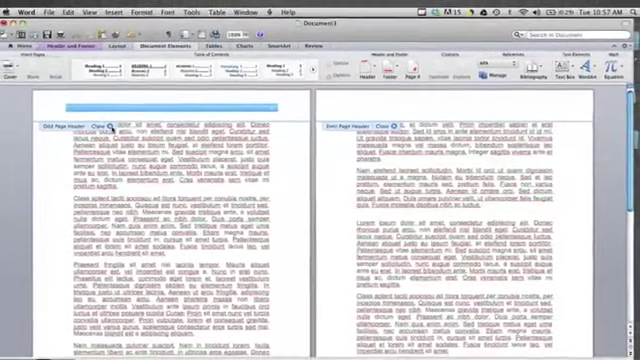
left_click(110, 128)
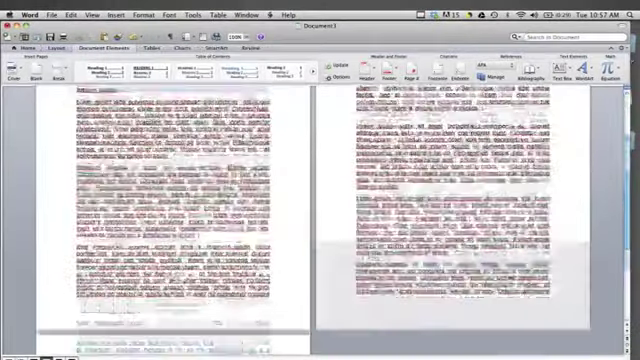
scroll(280, 180, "down", 5)
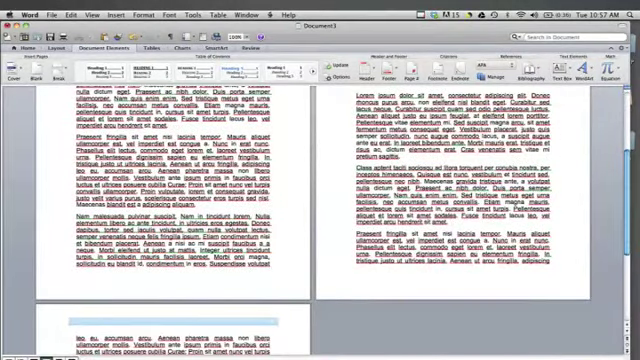
Add a Next Page section break at the end of page one.
left_click(62, 72)
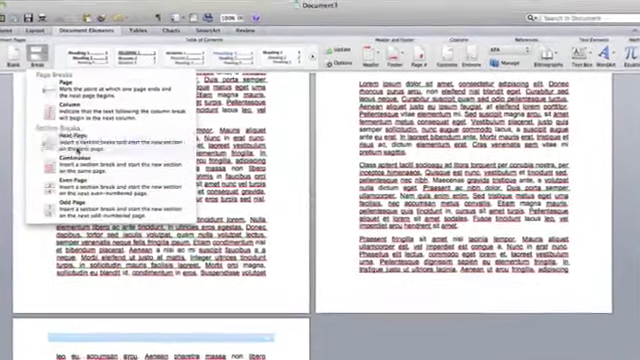
left_click(80, 148)
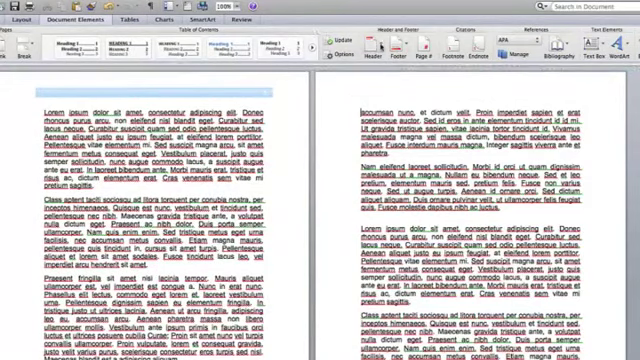
left_click(372, 47)
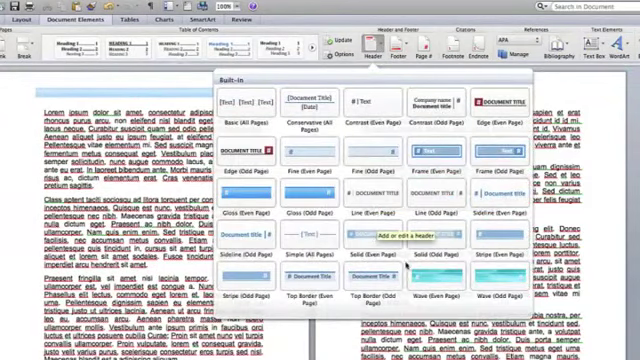
Apply a teal built-in header design to Section 2, then exit header editing.
left_click(400, 230)
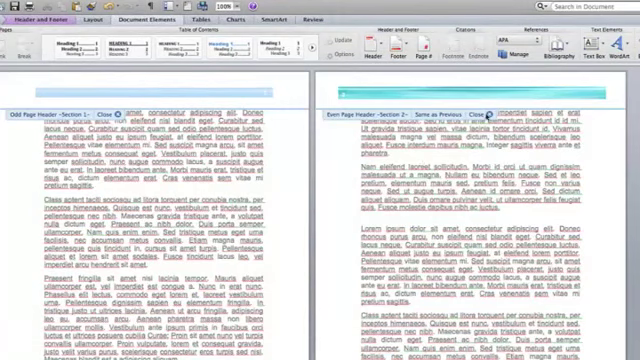
left_click(488, 113)
scroll(280, 208, "down", 10)
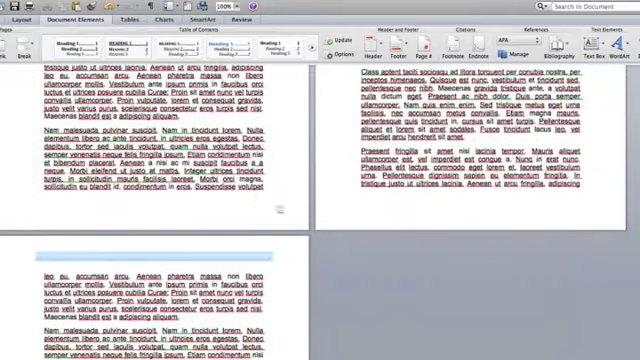
Reopen header and footer editing from the page's footer area.
double_click(252, 260)
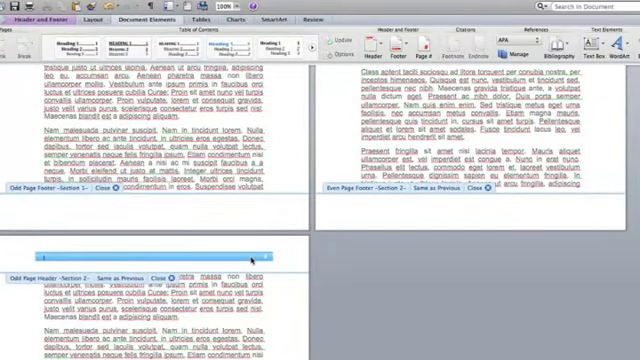
scroll(250, 252, "down", 5)
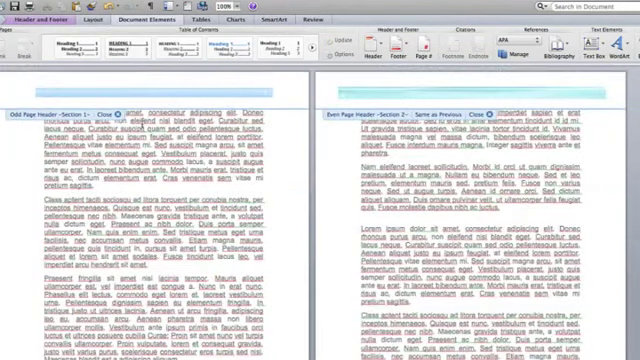
scroll(280, 200, "down", 10)
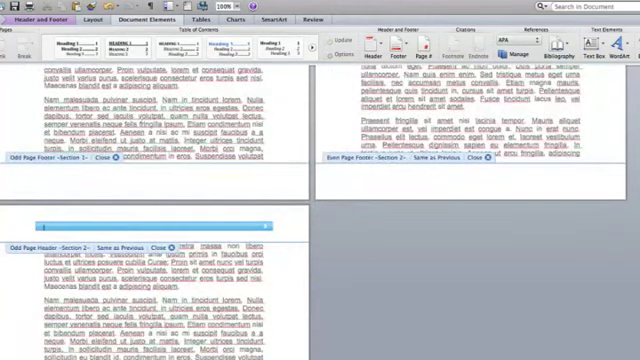
Bring up the Header and Footer ribbon with its Link to Previous option.
left_click(43, 20)
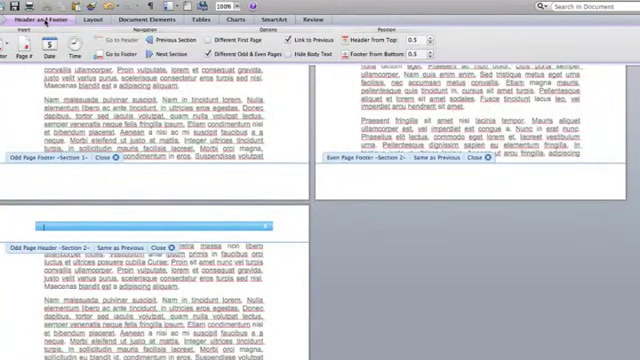